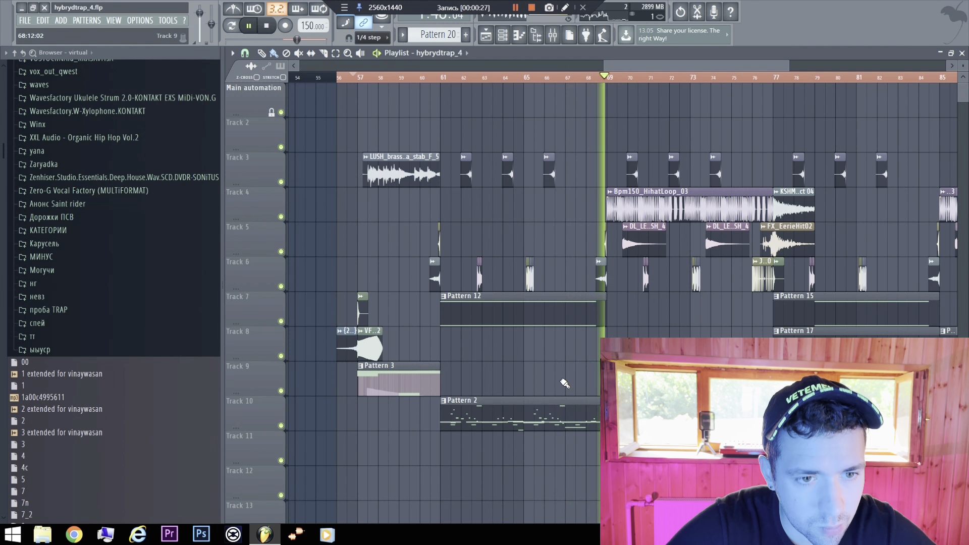
Review the arrangement in the playlist during playback, following it from about bar 69 to bar 83, and stop playback
{"action": "scroll", "coordinate": [564, 383], "scroll_direction": "down", "scroll_amount": 5}
{"action": "scroll", "coordinate": [649, 380], "scroll_direction": "up", "scroll_amount": 4}
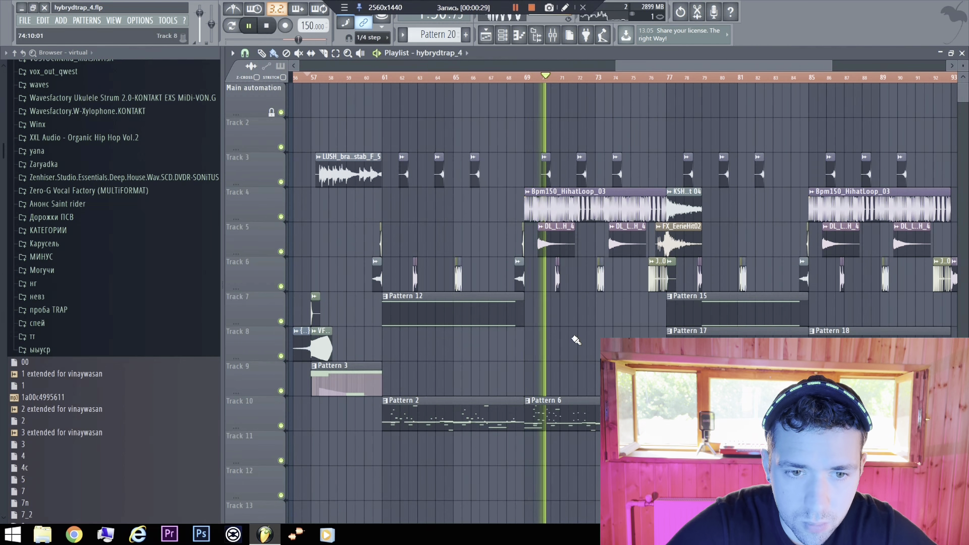
{"action": "scroll", "coordinate": [671, 306], "scroll_direction": "down", "scroll_amount": 3}
{"action": "scroll", "coordinate": [671, 306], "scroll_direction": "down", "scroll_amount": 4}
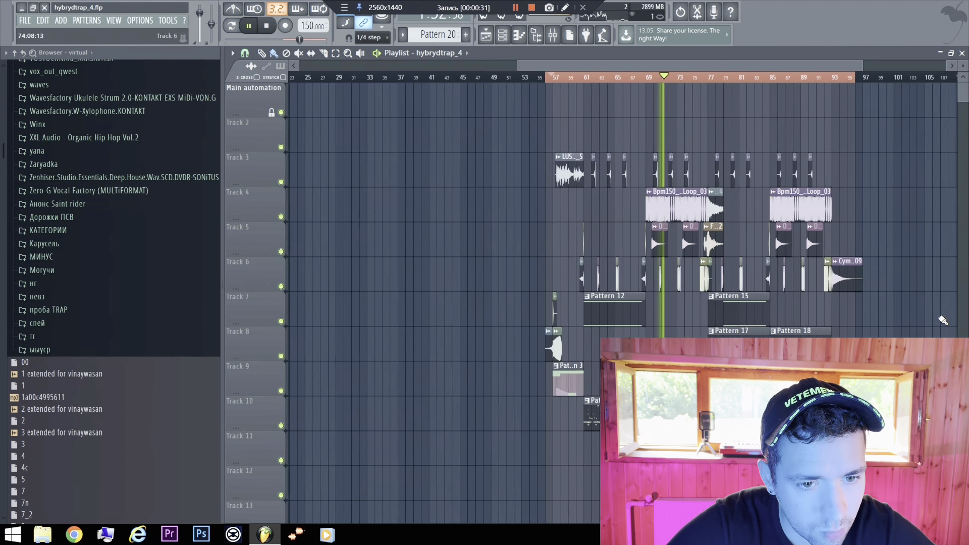
{"action": "scroll", "coordinate": [619, 311], "scroll_direction": "up", "scroll_amount": 4}
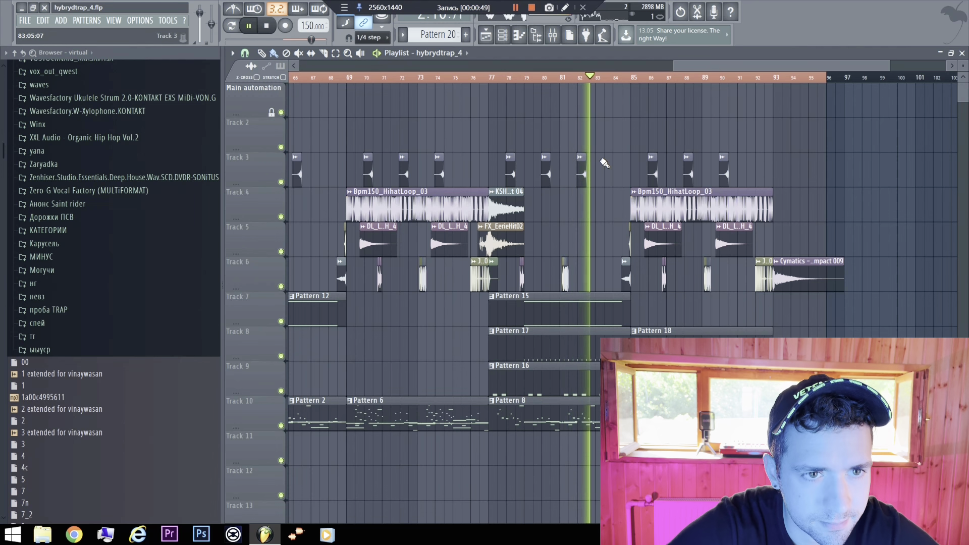
{"action": "key", "text": "space"}
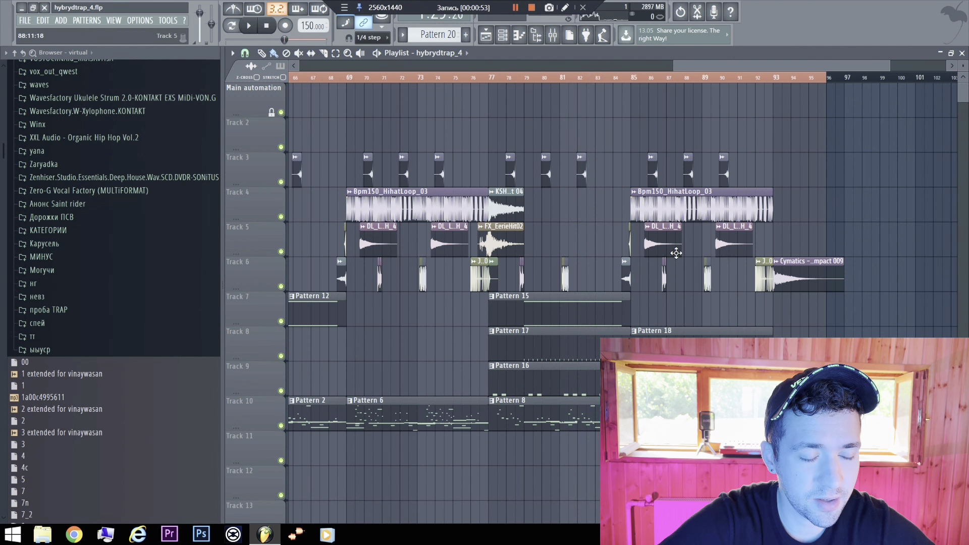
Set the playback position to bar 61, at the start of the Pattern 2 clip in the playlist
{"action": "scroll", "coordinate": [676, 253], "scroll_direction": "down", "scroll_amount": 5}
{"action": "scroll", "coordinate": [808, 254], "scroll_direction": "up", "scroll_amount": 3}
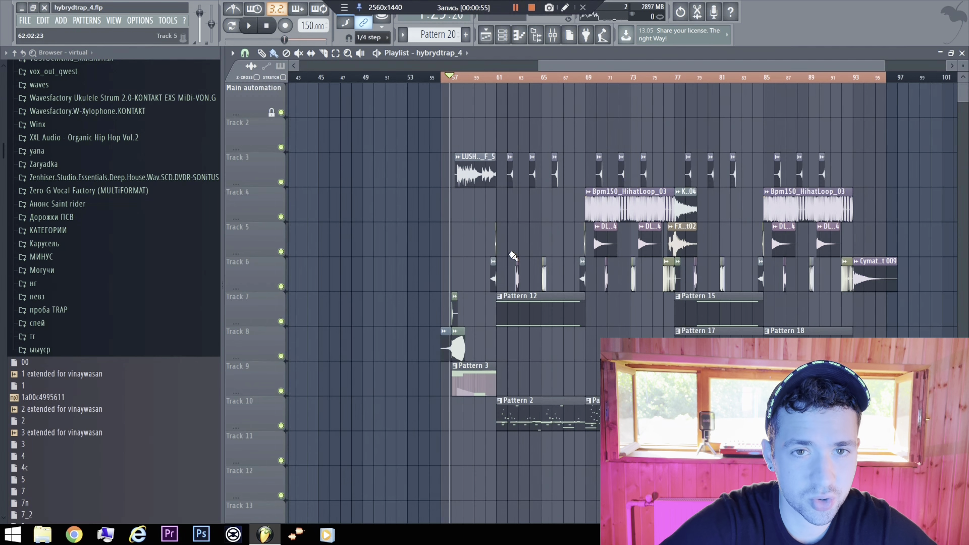
{"action": "scroll", "coordinate": [513, 256], "scroll_direction": "up", "scroll_amount": 2, "text": "ctrl"}
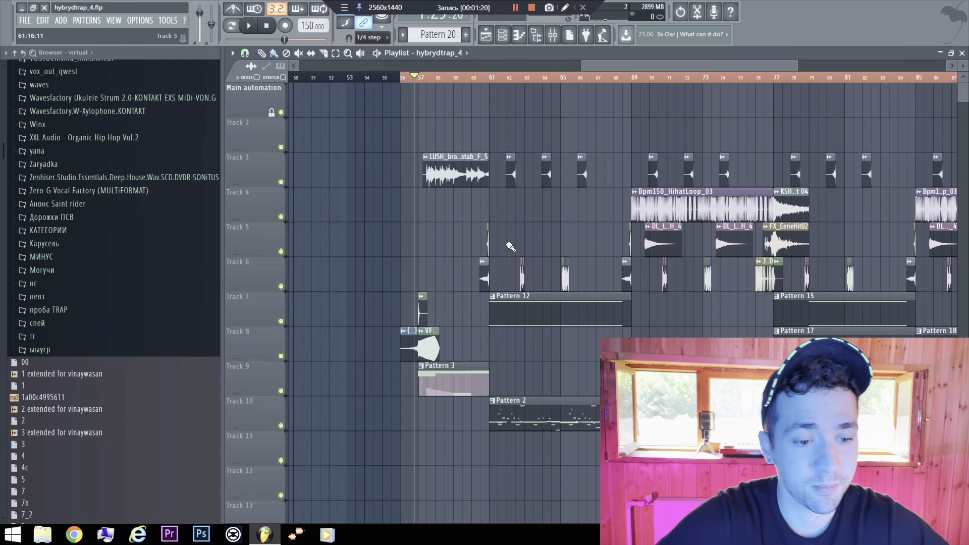
{"action": "left_click_drag", "start_coordinate": [621, 245], "coordinate": [607, 249]}
{"action": "scroll", "coordinate": [477, 236], "scroll_direction": "up", "scroll_amount": 3}
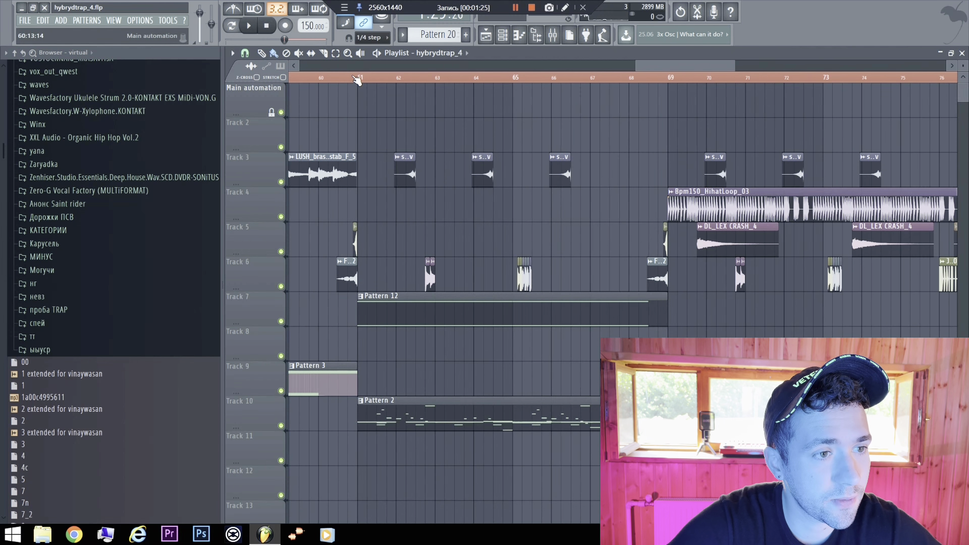
{"action": "left_click", "coordinate": [355, 77]}
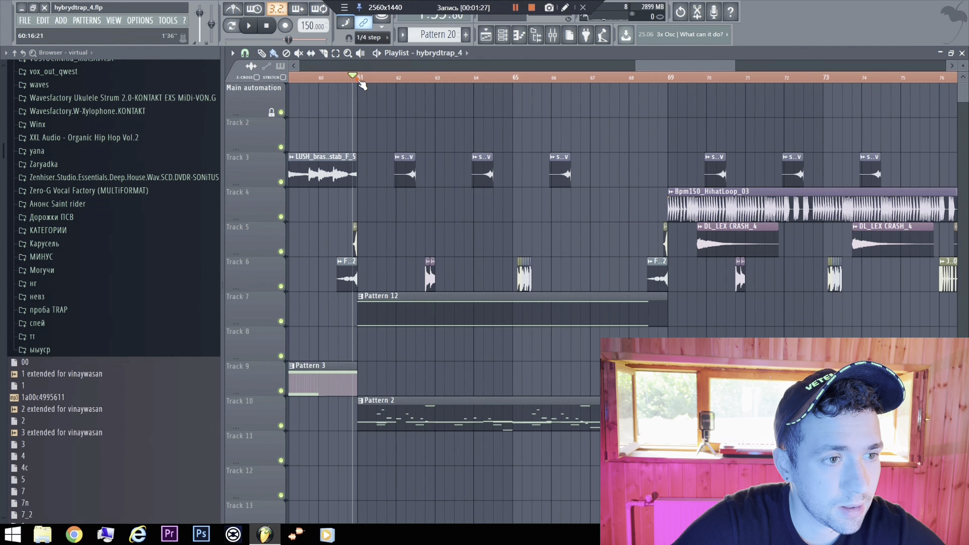
{"action": "left_click", "coordinate": [358, 77]}
Open Pattern 2 from its playlist clip and examine its instruments in the channel rack
{"action": "left_click", "coordinate": [503, 35]}
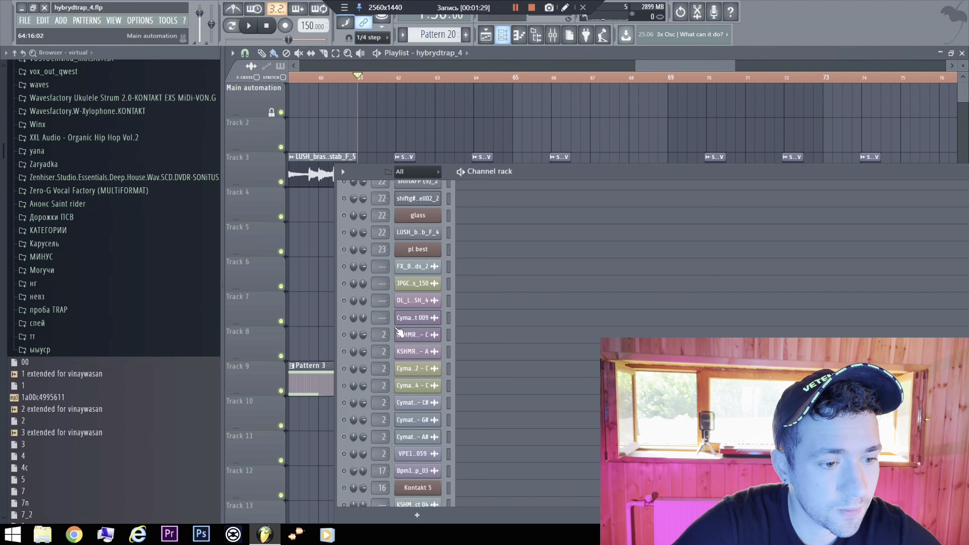
{"action": "left_click", "coordinate": [404, 128]}
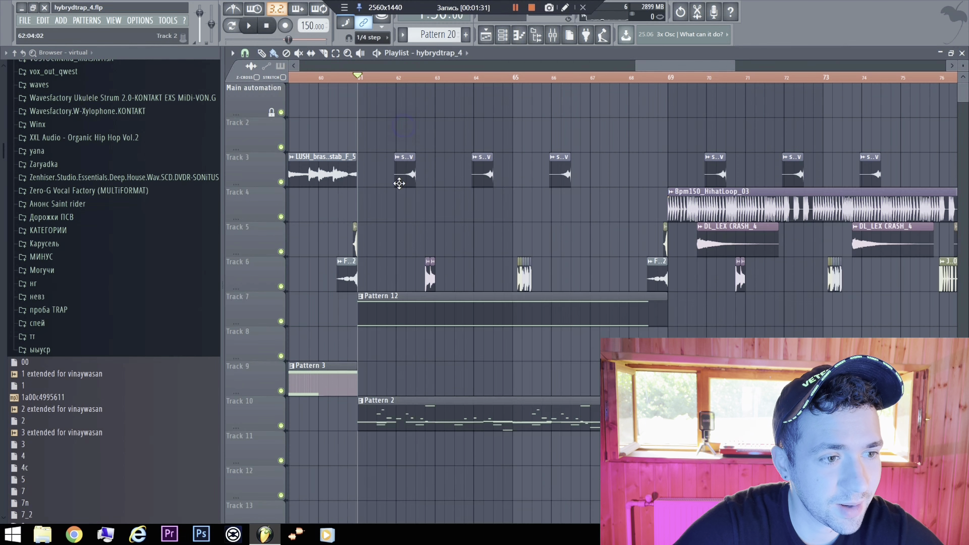
{"action": "scroll", "coordinate": [364, 307], "scroll_direction": "up", "scroll_amount": 3}
{"action": "double_click", "coordinate": [468, 410]}
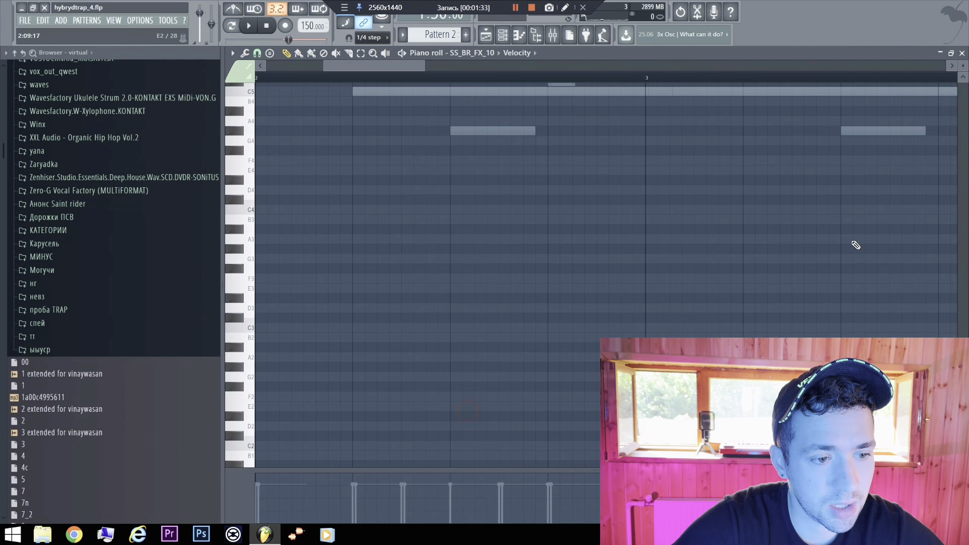
{"action": "left_click", "coordinate": [962, 53]}
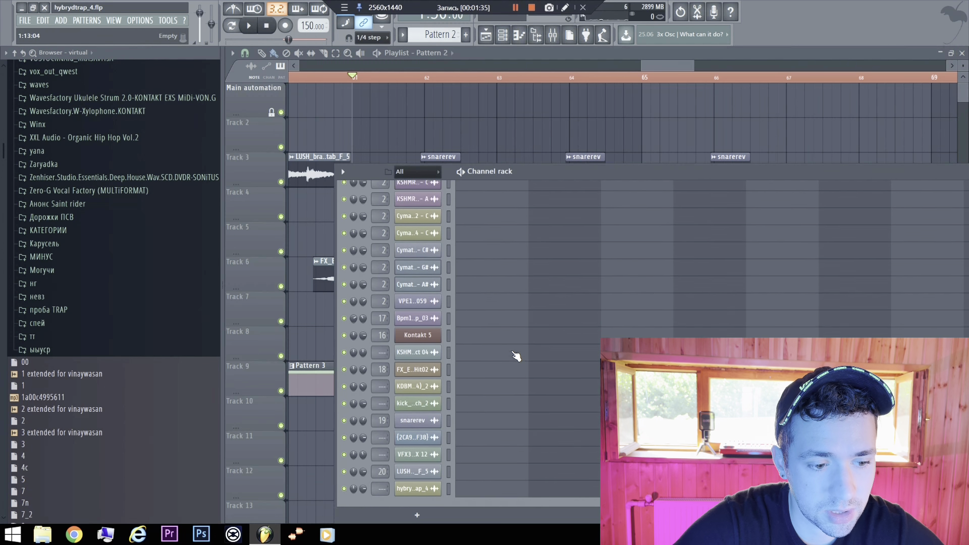
{"action": "scroll", "coordinate": [520, 351], "scroll_direction": "up", "scroll_amount": 5}
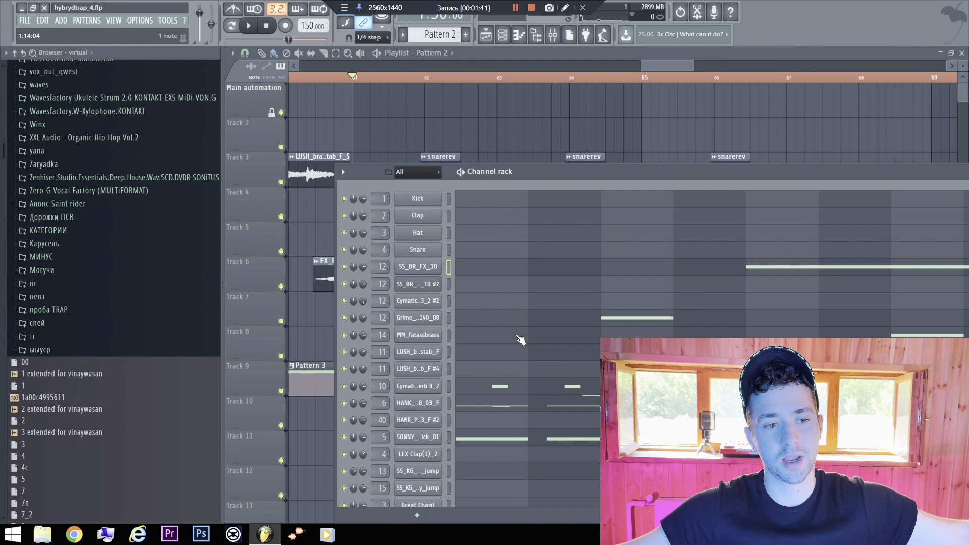
{"action": "scroll", "coordinate": [500, 371], "scroll_direction": "down", "scroll_amount": 5}
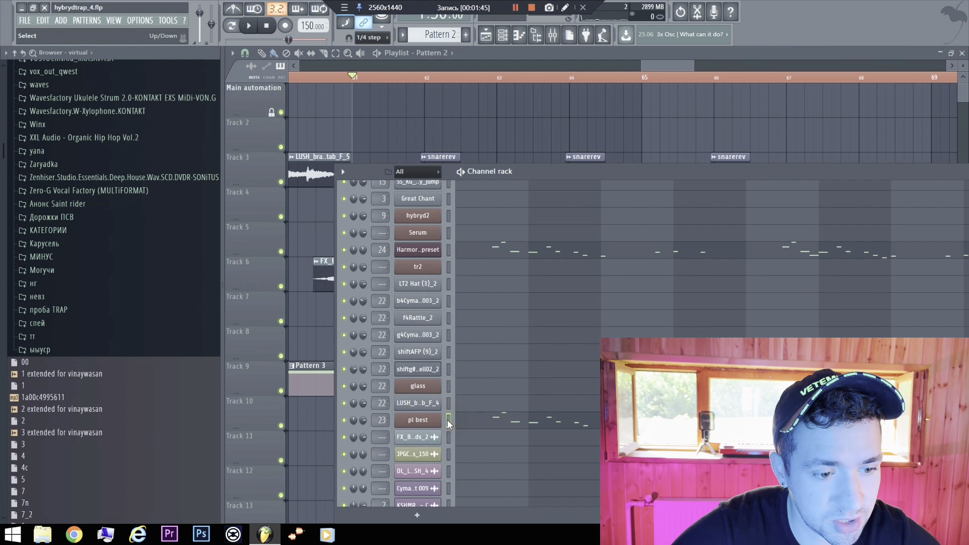
Play Pattern 2 on its own to hear its channels, and stop playback
{"action": "key", "text": "space"}
{"action": "key", "text": "space"}
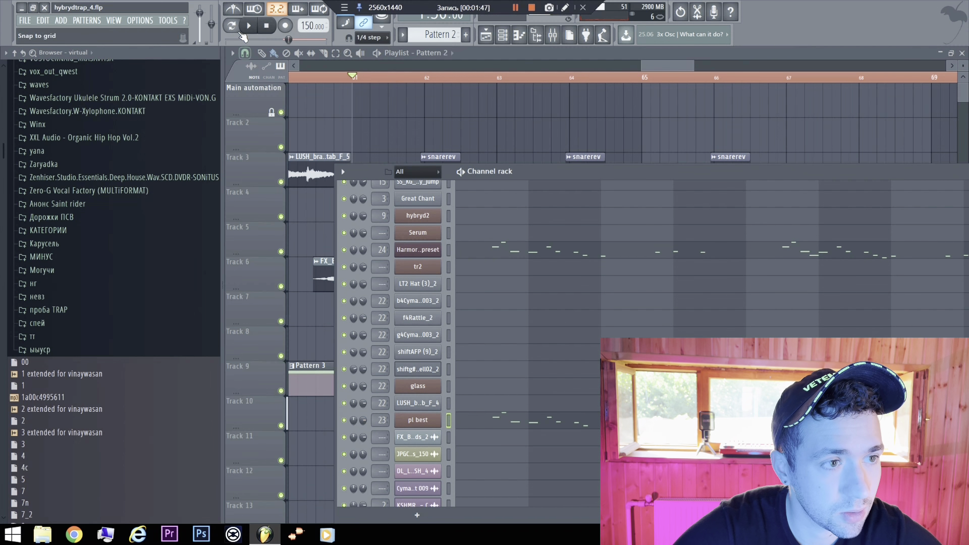
{"action": "key", "text": "space"}
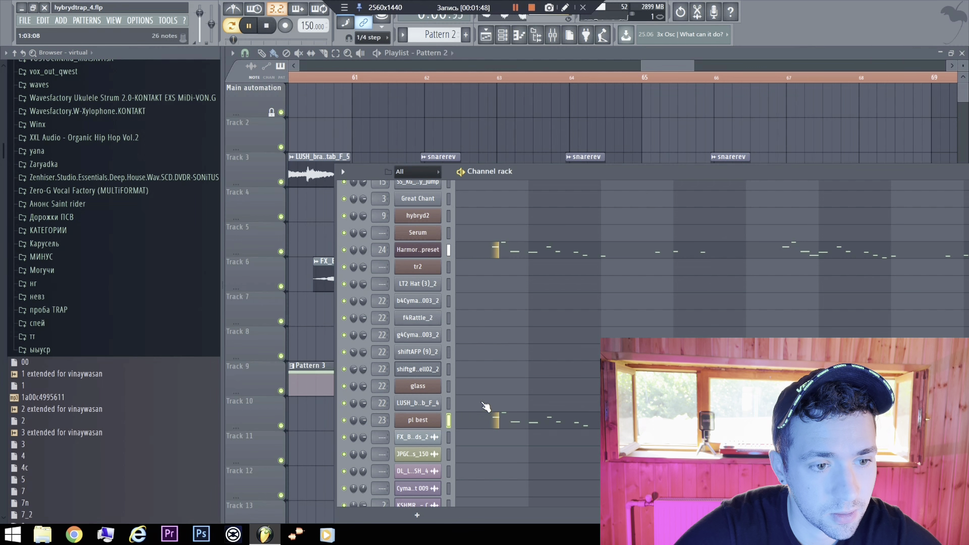
{"action": "scroll", "coordinate": [487, 408], "scroll_direction": "up", "scroll_amount": 5}
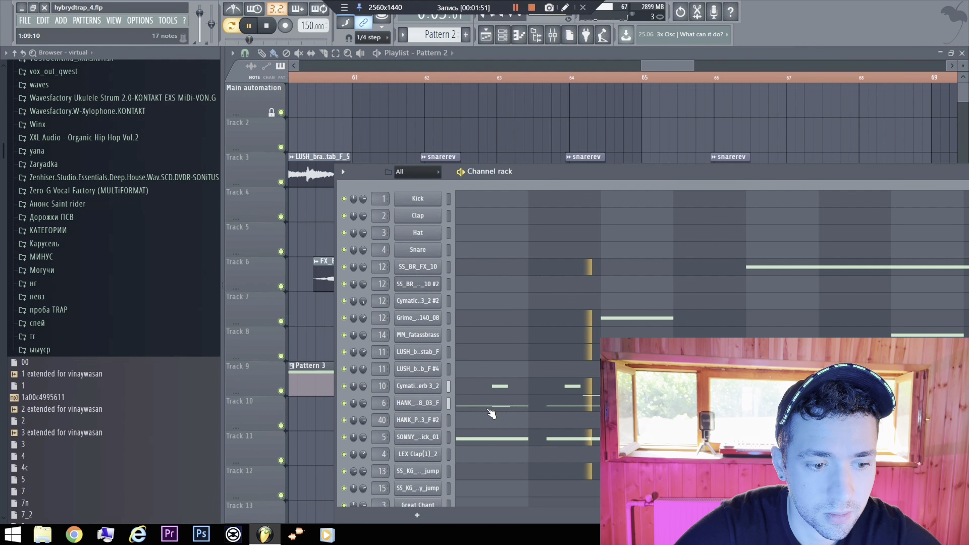
{"action": "key", "text": "space"}
Audition the HANK_PAN_808_03_F channel and inspect its volume envelope and sample waveform
{"action": "left_click", "coordinate": [447, 402]}
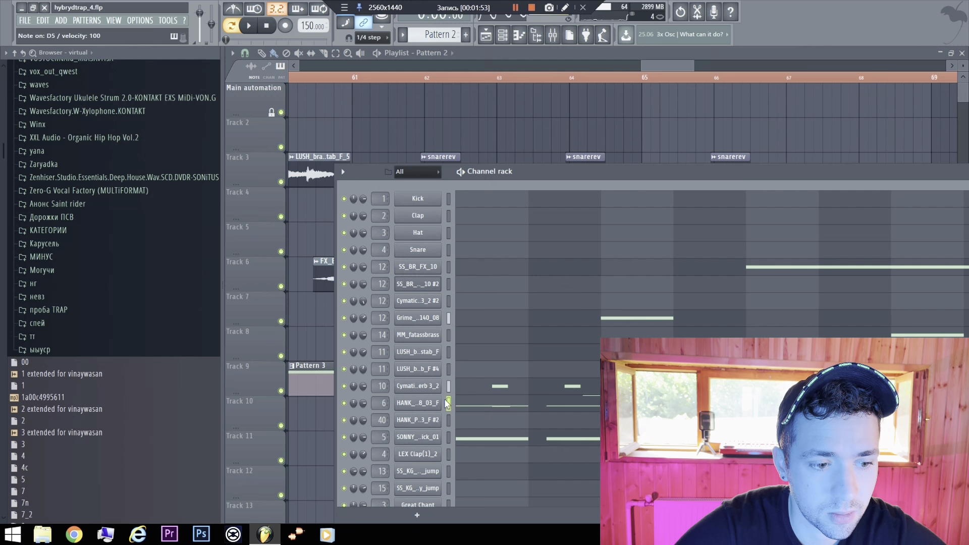
{"action": "key", "text": "n"}
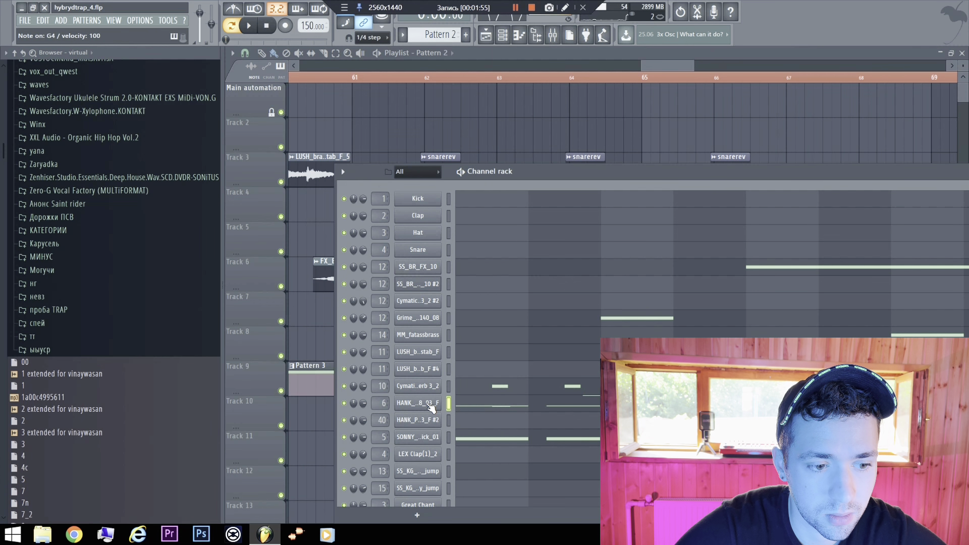
{"action": "left_click", "coordinate": [431, 404]}
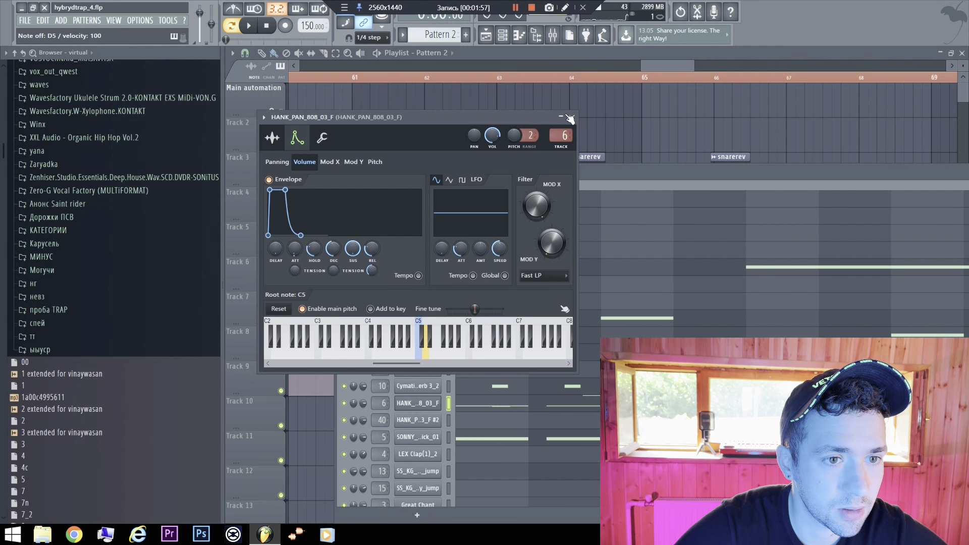
{"action": "left_click", "coordinate": [275, 139]}
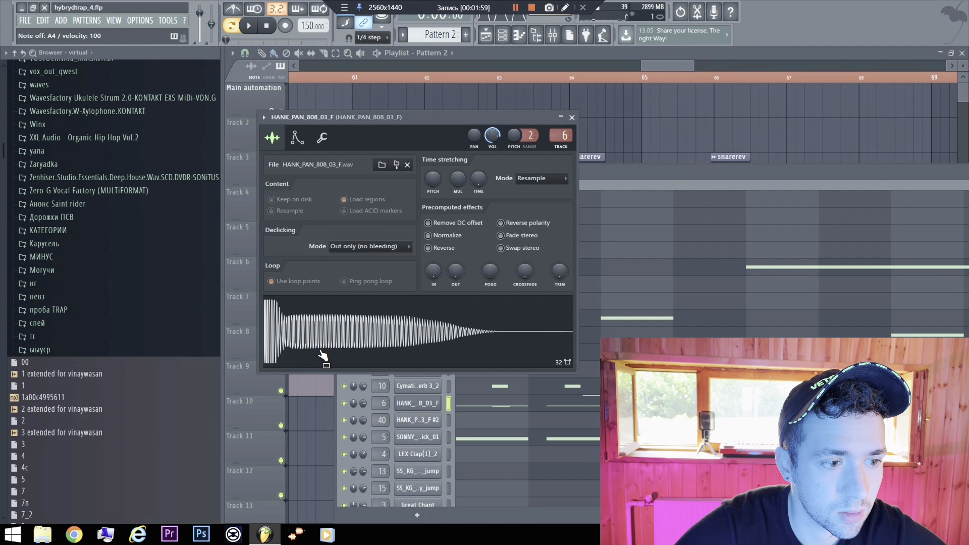
{"action": "left_click", "coordinate": [572, 117]}
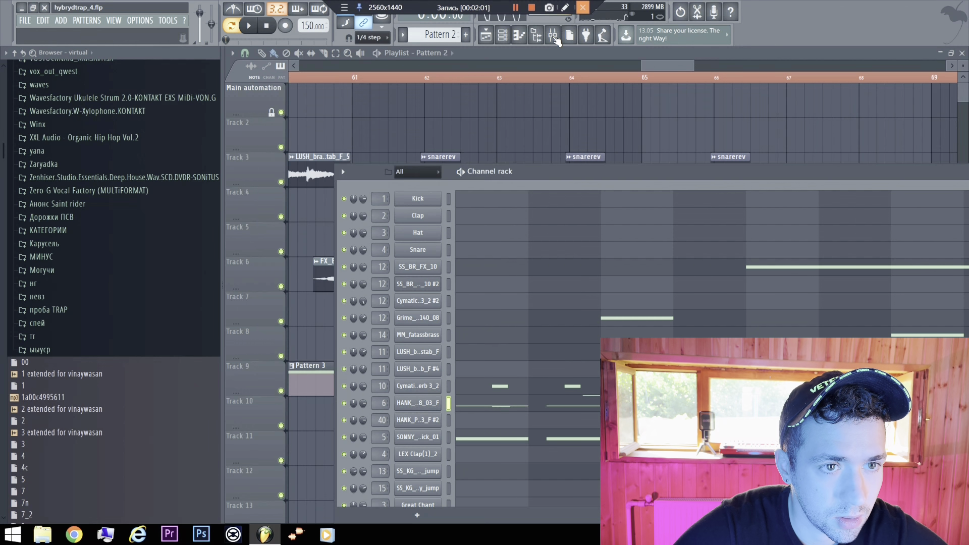
Inspect the mixer effect chains of the 808 and the first two hybryd2 inserts, including the Fruity Stereo Enhancer settings
{"action": "left_click", "coordinate": [553, 35]}
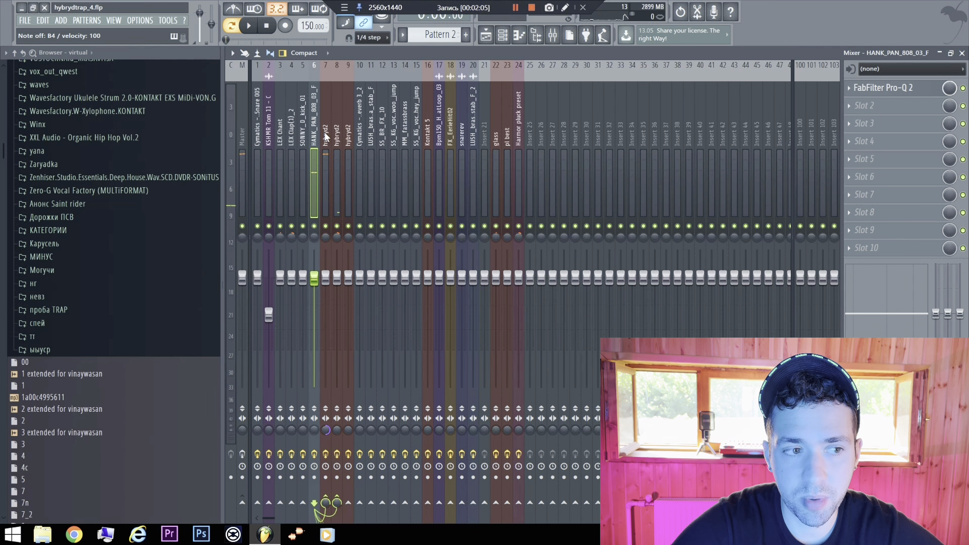
{"action": "left_click", "coordinate": [326, 137]}
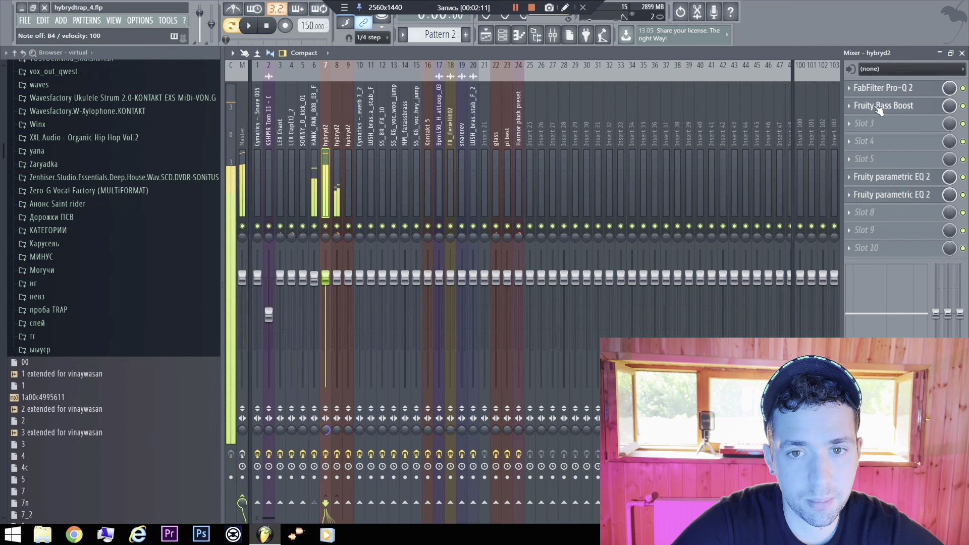
{"action": "left_click", "coordinate": [338, 141]}
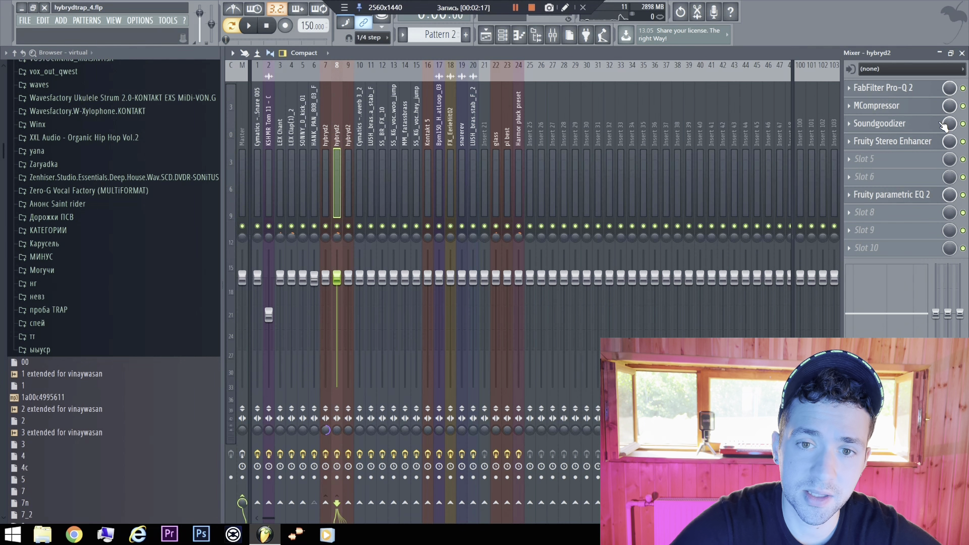
{"action": "left_click", "coordinate": [885, 146]}
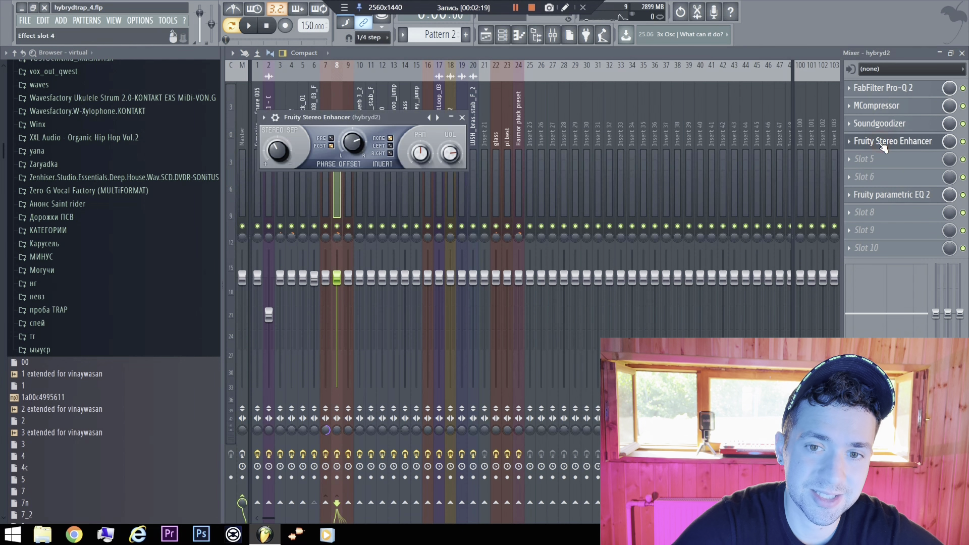
{"action": "left_click", "coordinate": [461, 118]}
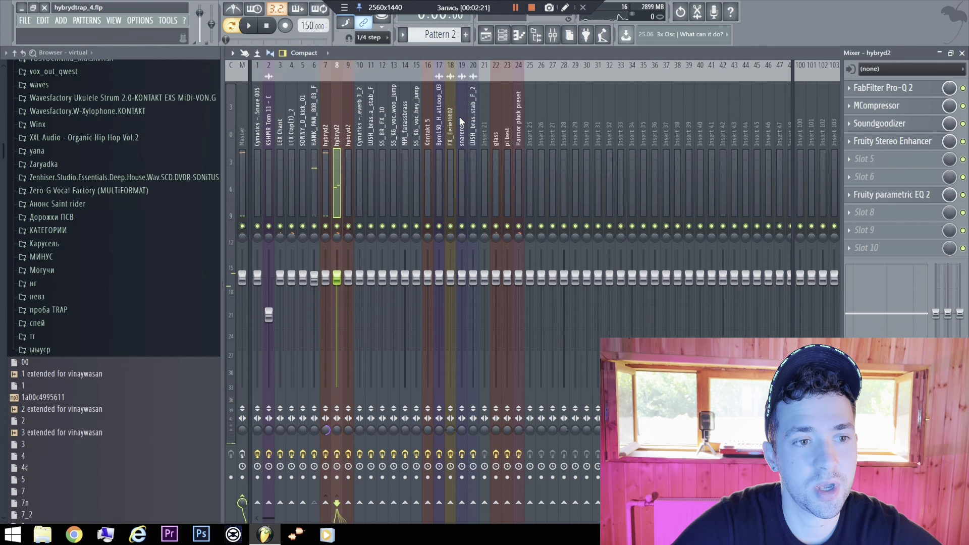
{"action": "left_click", "coordinate": [962, 52]}
Reposition the channel rack so the channel names are in view, and select the Cymatics snare reverb channel
{"action": "left_click_drag", "start_coordinate": [912, 180], "coordinate": [761, 184]}
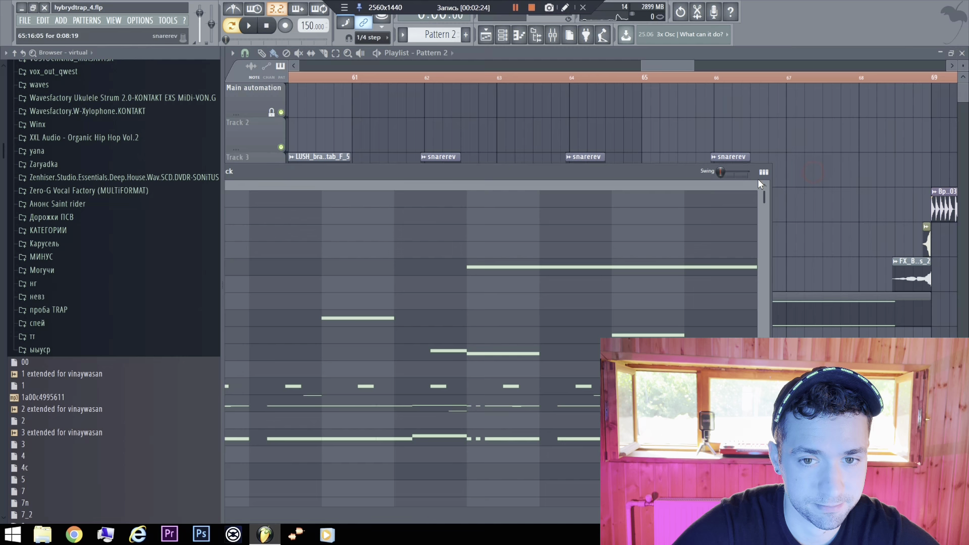
{"action": "left_click", "coordinate": [509, 35]}
{"action": "left_click", "coordinate": [507, 37]}
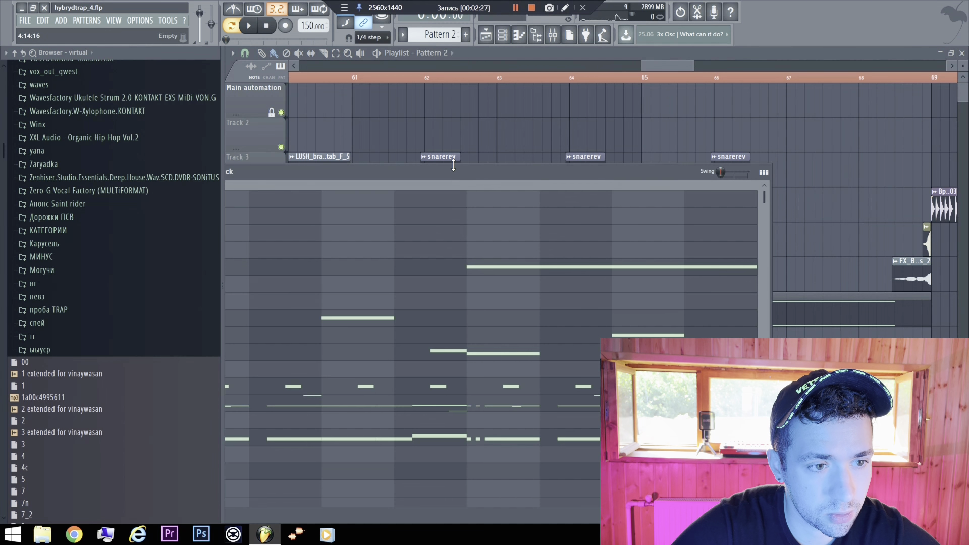
{"action": "left_click_drag", "start_coordinate": [514, 167], "coordinate": [777, 122]}
{"action": "key", "text": "space"}
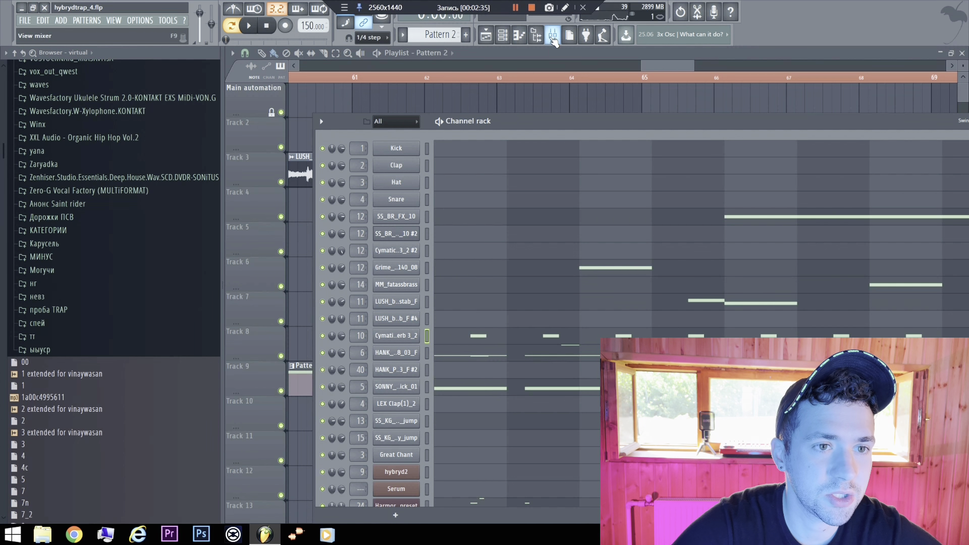
Inspect the Cymatics snare's effect chain on mixer insert 10 and view its FabFilter Pro-Q 2 curve while auditioning the sound
{"action": "left_click", "coordinate": [554, 36]}
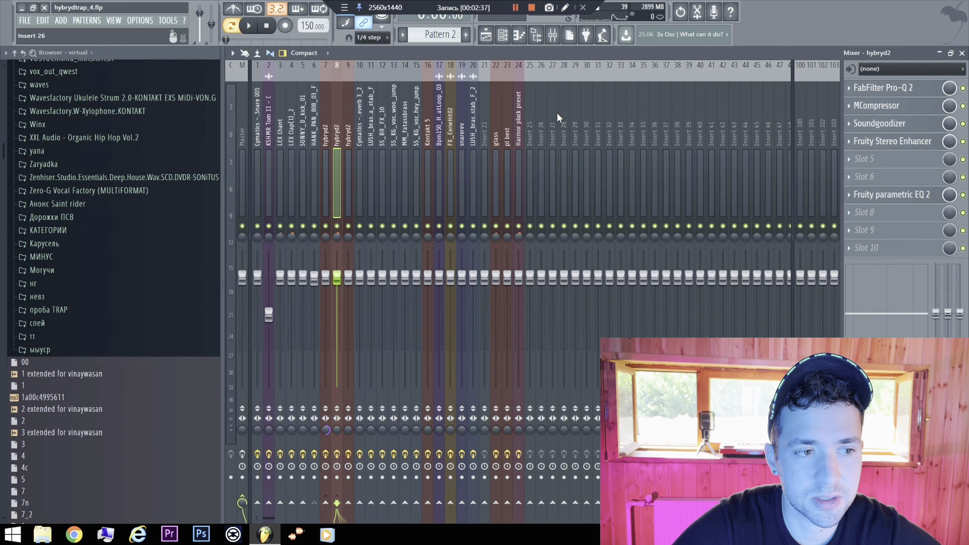
{"action": "left_click", "coordinate": [350, 131]}
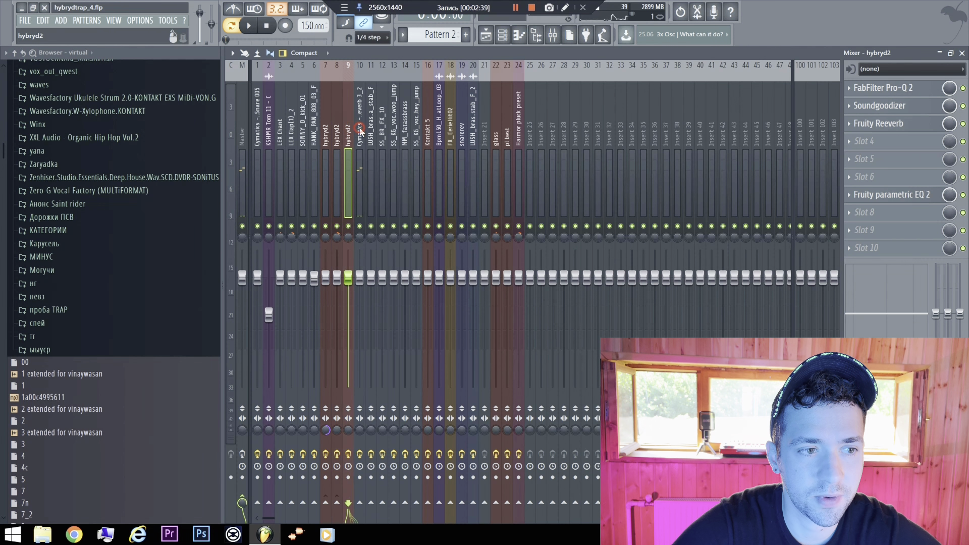
{"action": "left_click", "coordinate": [360, 130]}
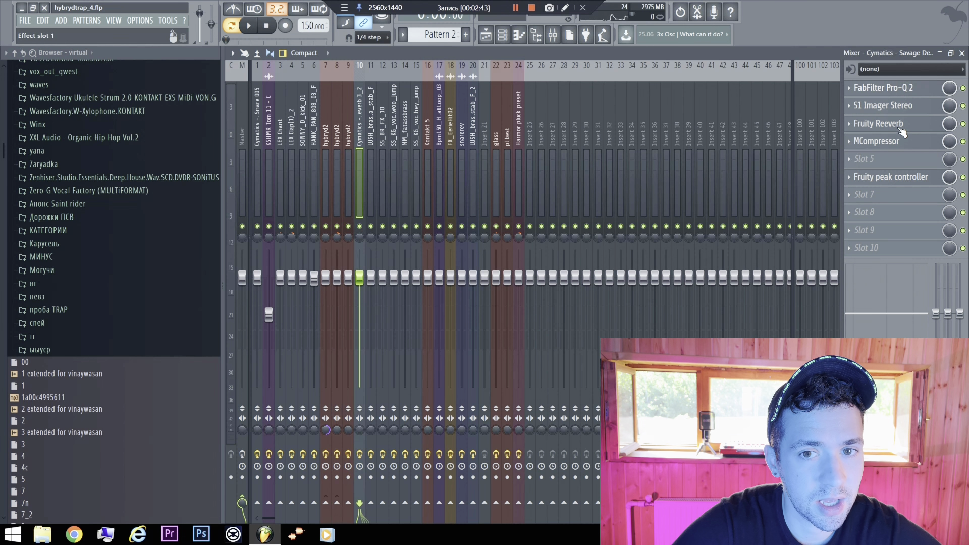
{"action": "left_click", "coordinate": [905, 94]}
{"action": "key", "text": "q"}
{"action": "key", "text": "q"}
{"action": "key", "text": "q"}
{"action": "key", "text": "q"}
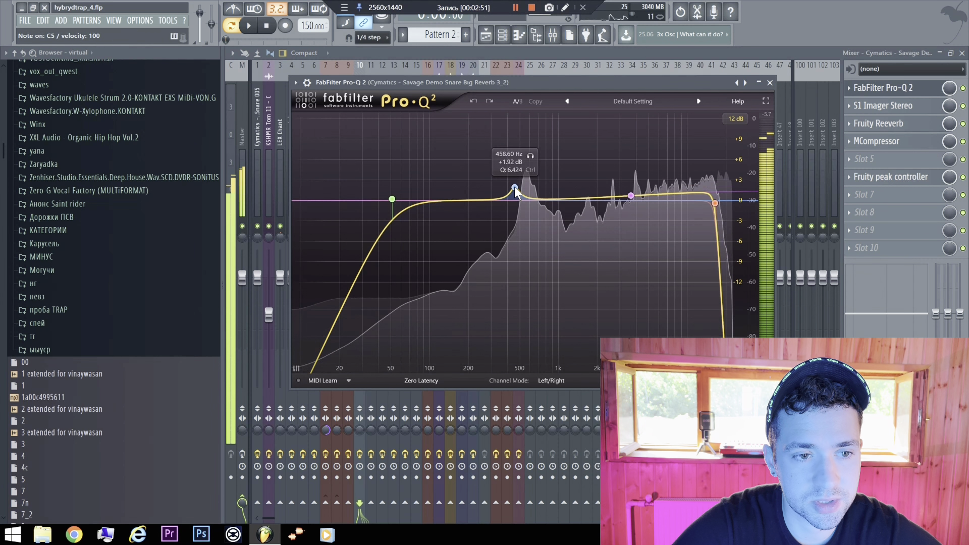
{"action": "left_click", "coordinate": [769, 83]}
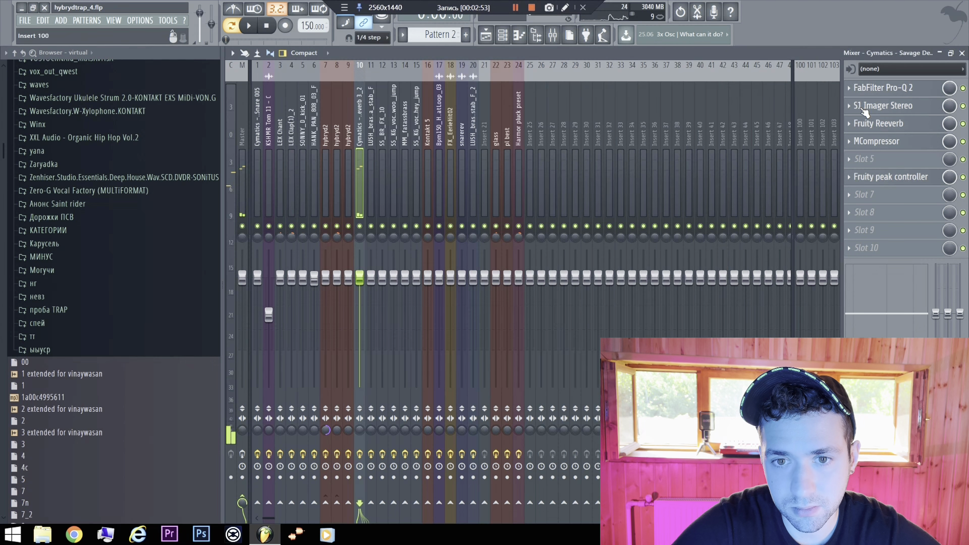
Add FabFilter Saturn to slot 5 of the Cymatics snare's effect chain and raise its Bass tone level
{"action": "left_click", "coordinate": [878, 160]}
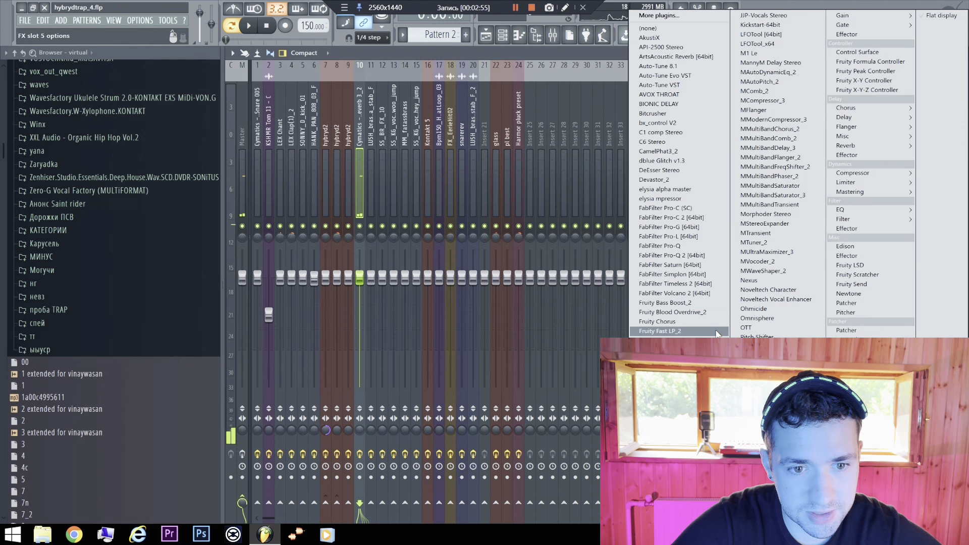
{"action": "left_click", "coordinate": [689, 265]}
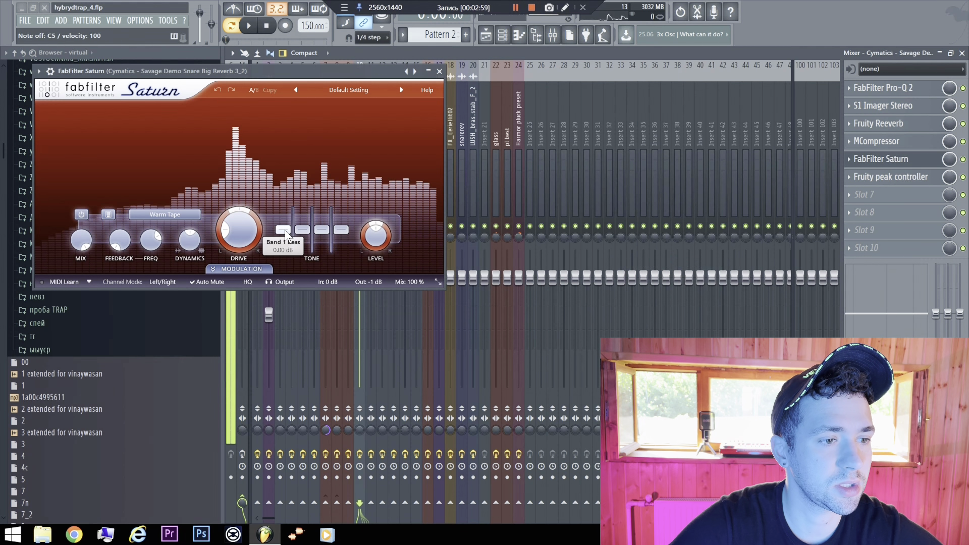
{"action": "left_click_drag", "start_coordinate": [284, 228], "coordinate": [291, 208]}
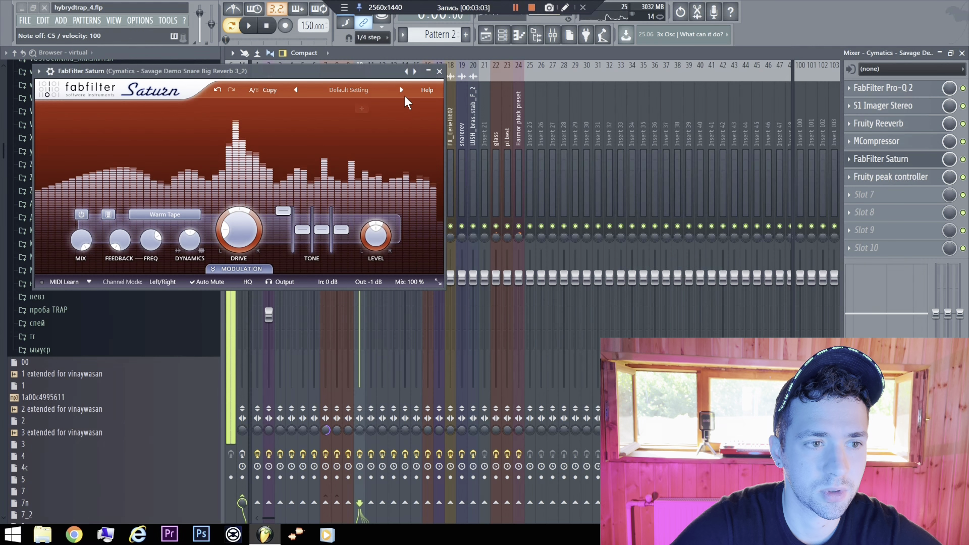
{"action": "left_click", "coordinate": [440, 72]}
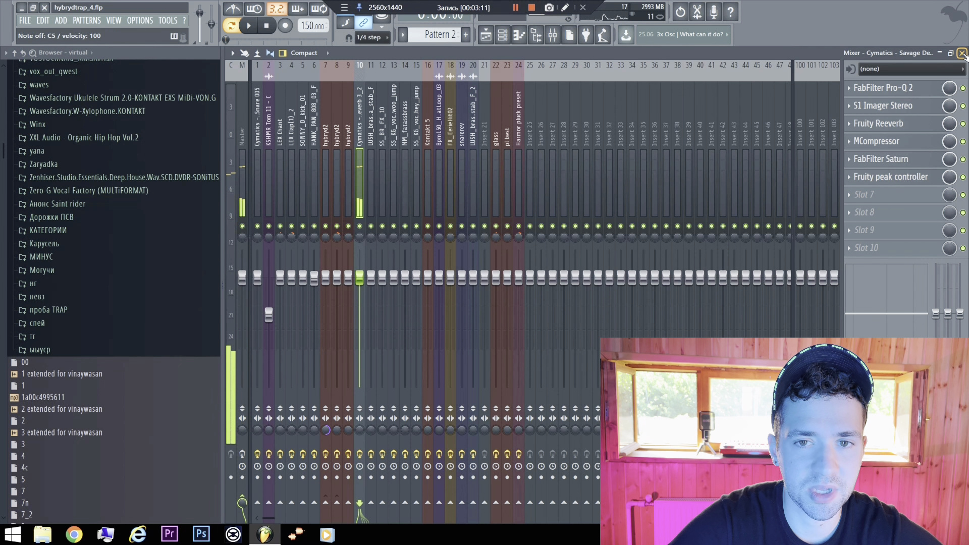
Close the mixer, play back Pattern 2 briefly, and view the lower channels in the channel rack
{"action": "key", "text": "F9"}
{"action": "key", "text": "space"}
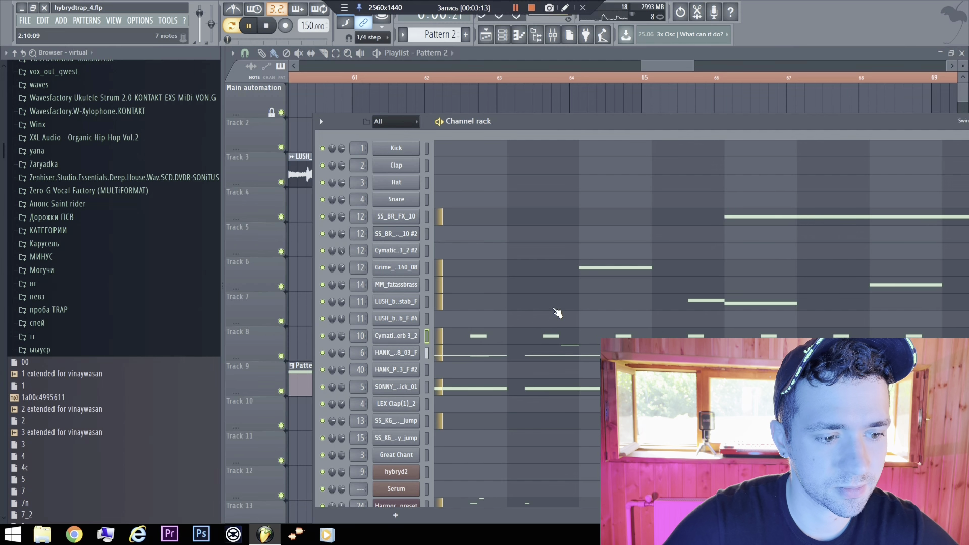
{"action": "scroll", "coordinate": [507, 177], "scroll_direction": "down", "scroll_amount": 6}
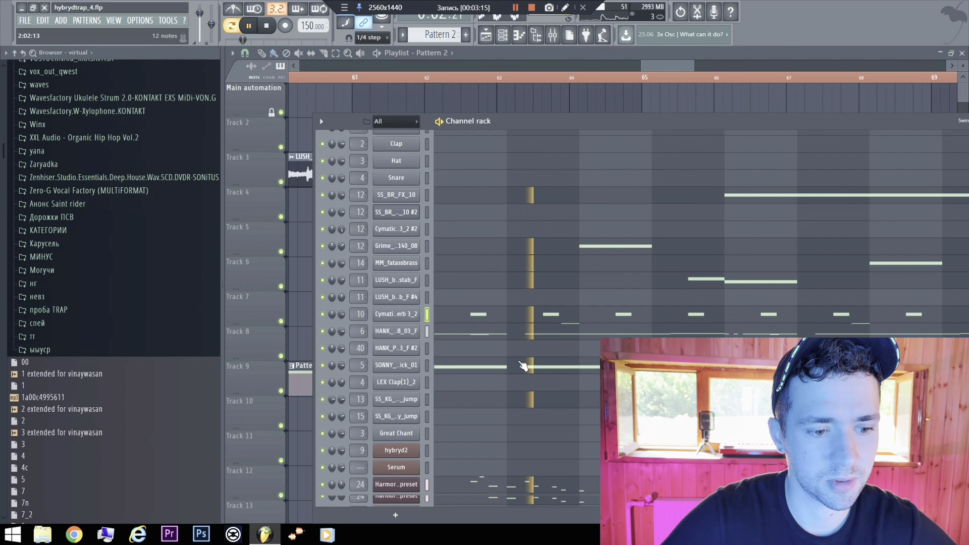
{"action": "key", "text": "space"}
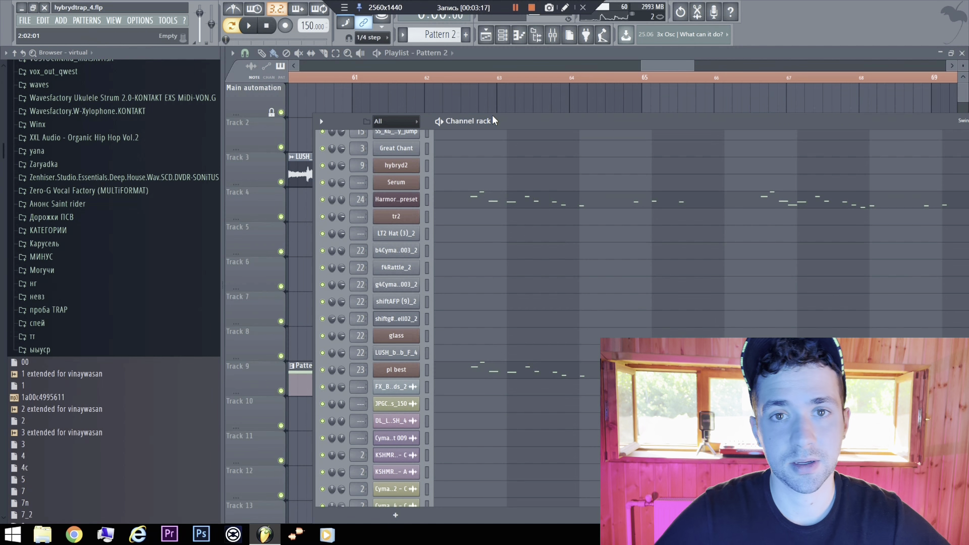